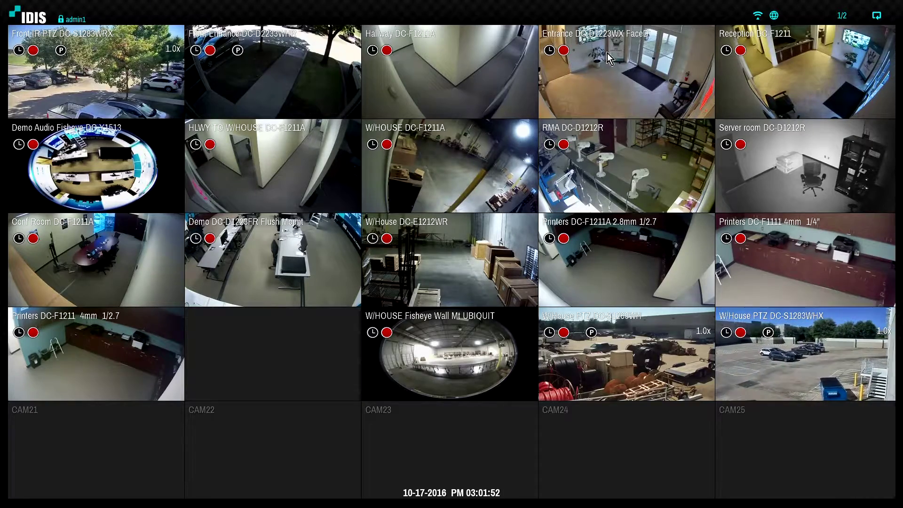
Register the DC-S1263WH camera (MAC 19:06:03) on channel 17 through Camera Registration, preview its image enlarged and apply the registration.
{"action": "mouse_move", "coordinate": [673, 17]}
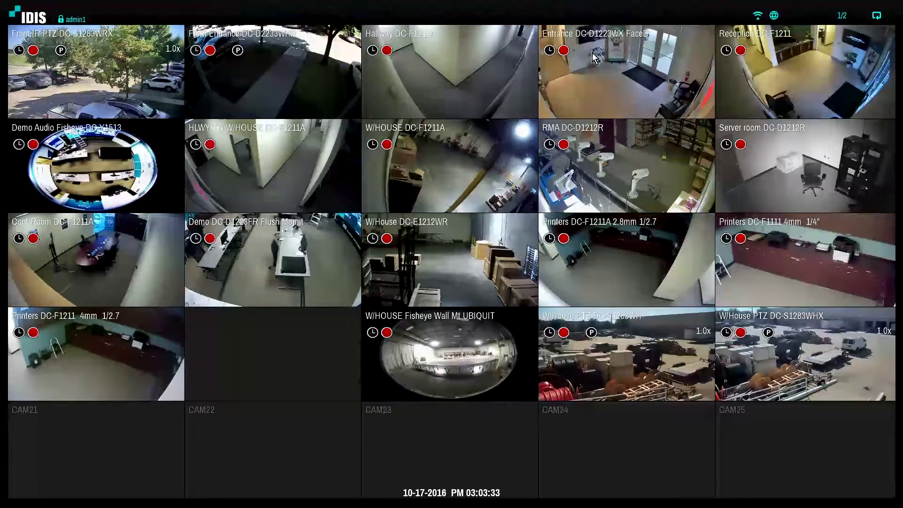
{"action": "right_click", "coordinate": [450, 261]}
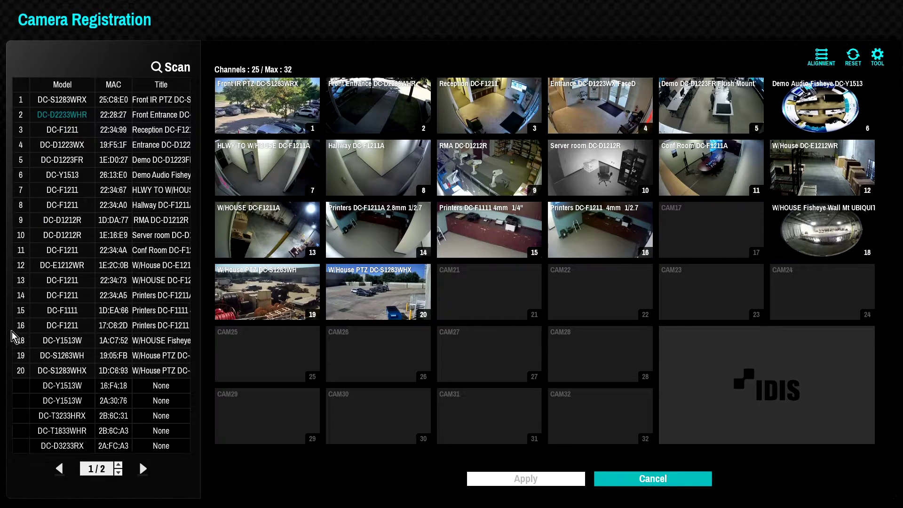
{"action": "double_click", "coordinate": [24, 335]}
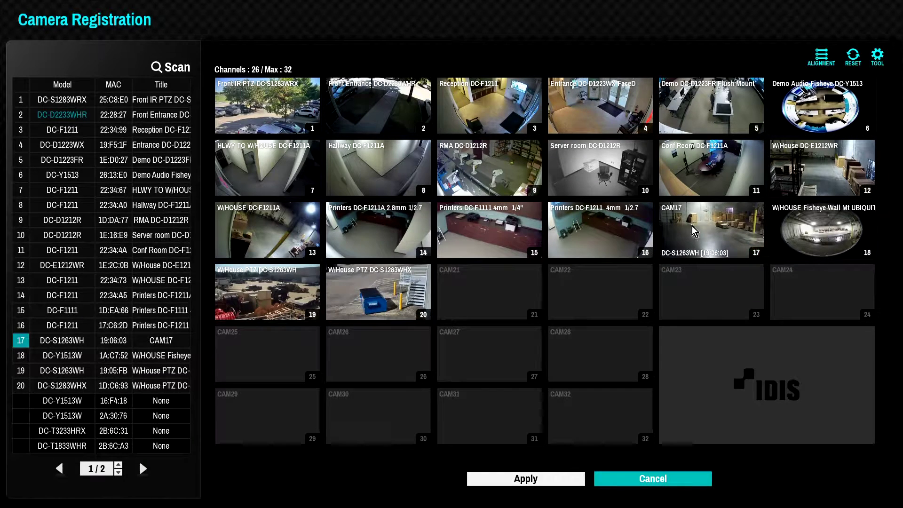
{"action": "double_click", "coordinate": [706, 224]}
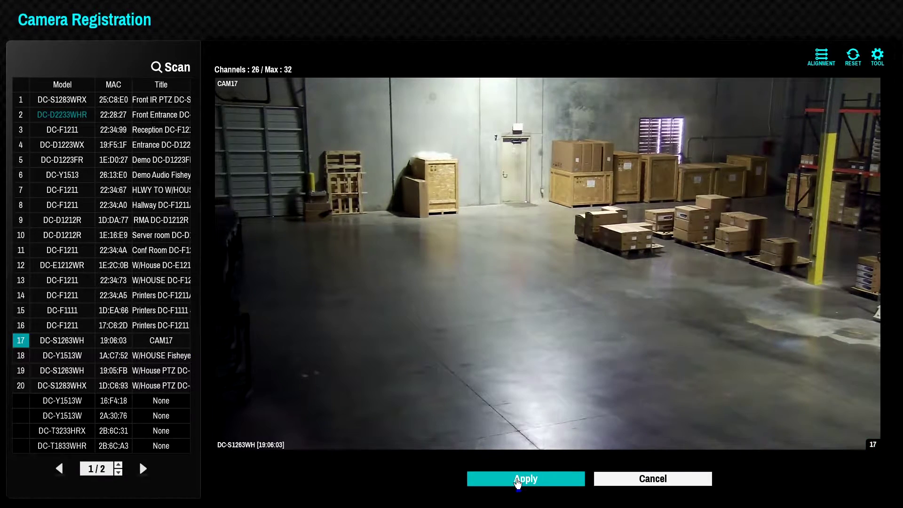
{"action": "left_click", "coordinate": [517, 479]}
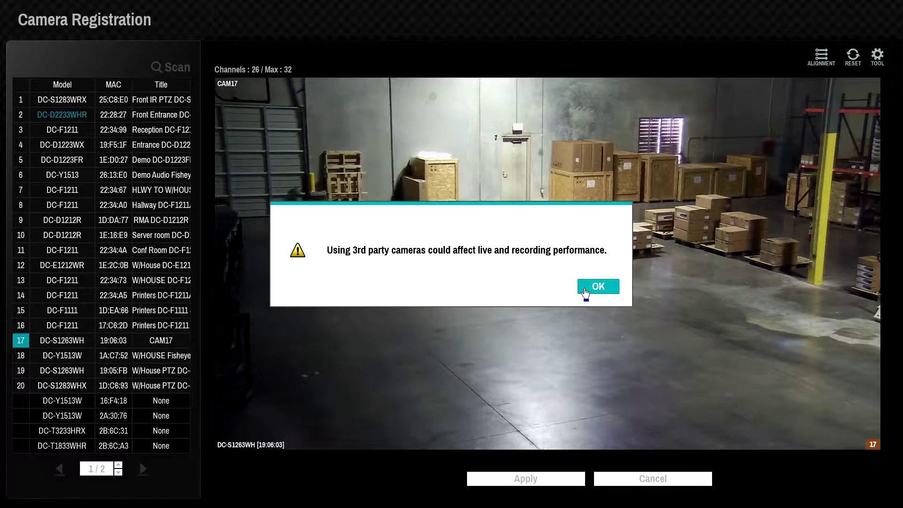
{"action": "left_click", "coordinate": [596, 287]}
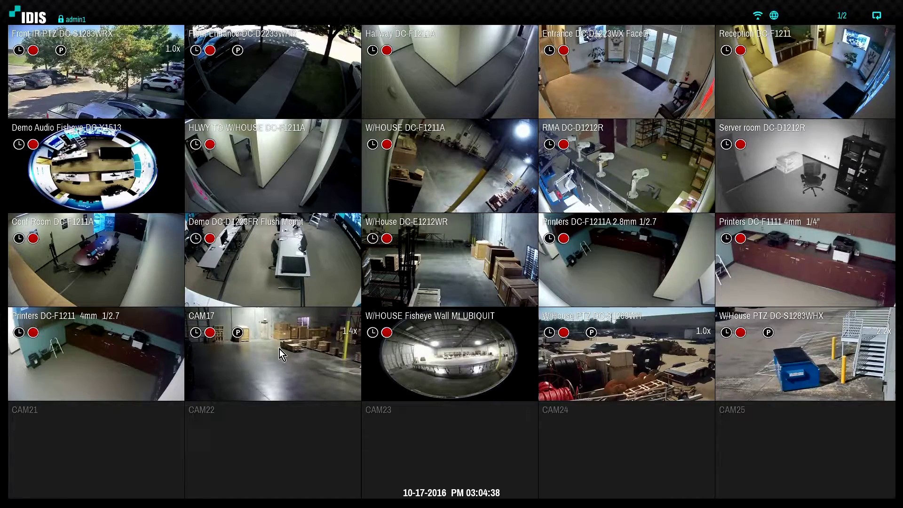
Reopen Camera Registration and prepare a third-party scan with Onvif Conformance as the protocol.
{"action": "right_click", "coordinate": [279, 348]}
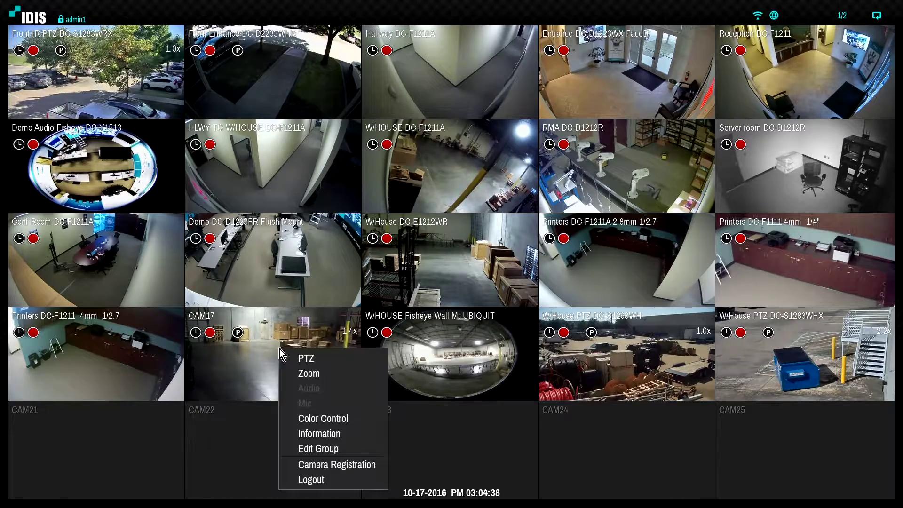
{"action": "left_click", "coordinate": [353, 465]}
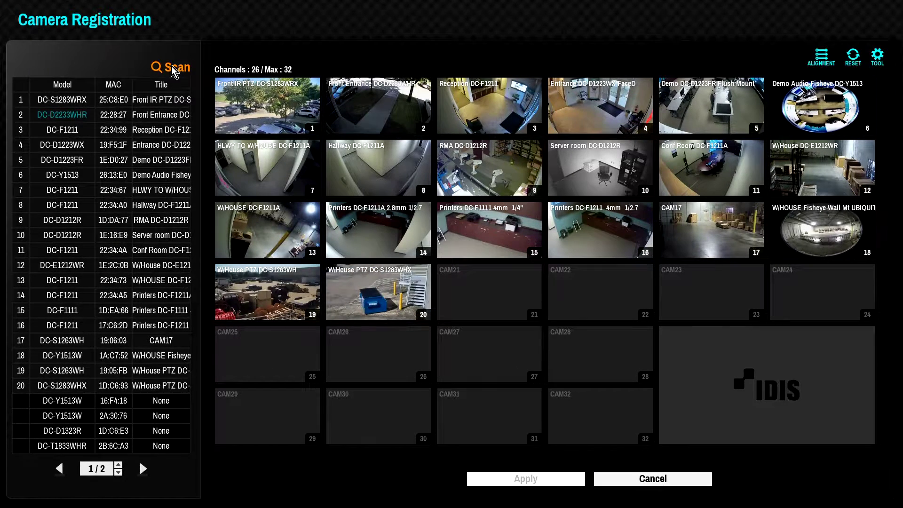
{"action": "left_click", "coordinate": [175, 70]}
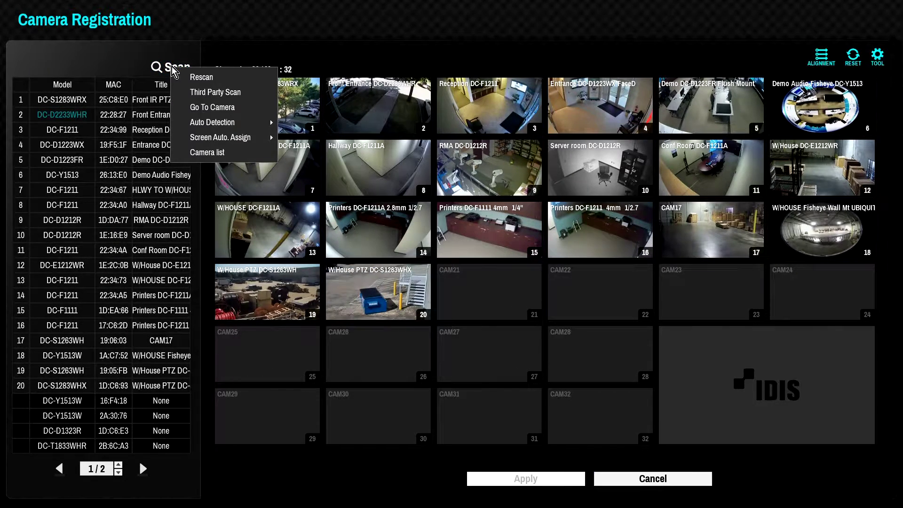
{"action": "left_click", "coordinate": [234, 96]}
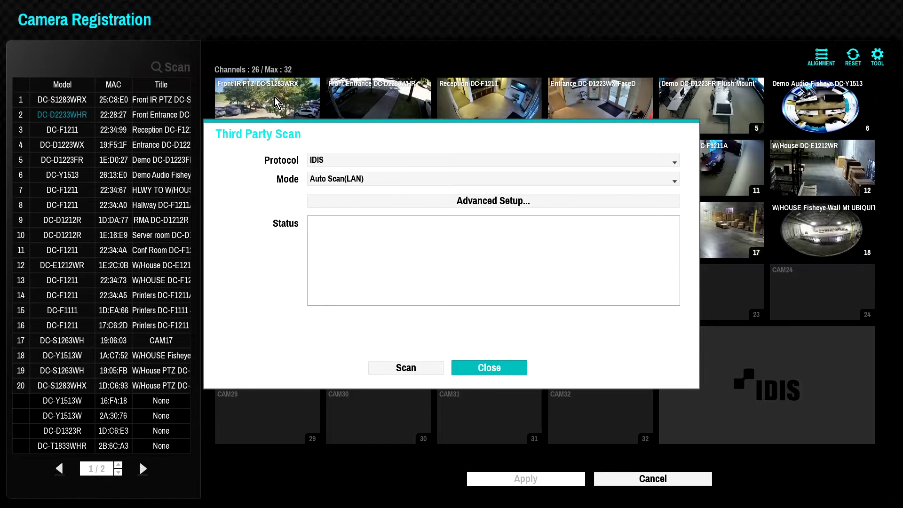
{"action": "left_click", "coordinate": [413, 162]}
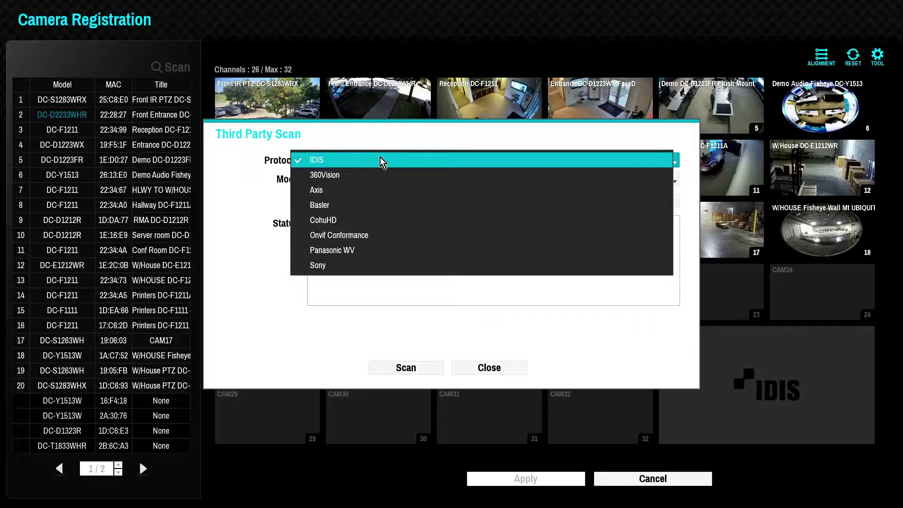
{"action": "left_click", "coordinate": [367, 237]}
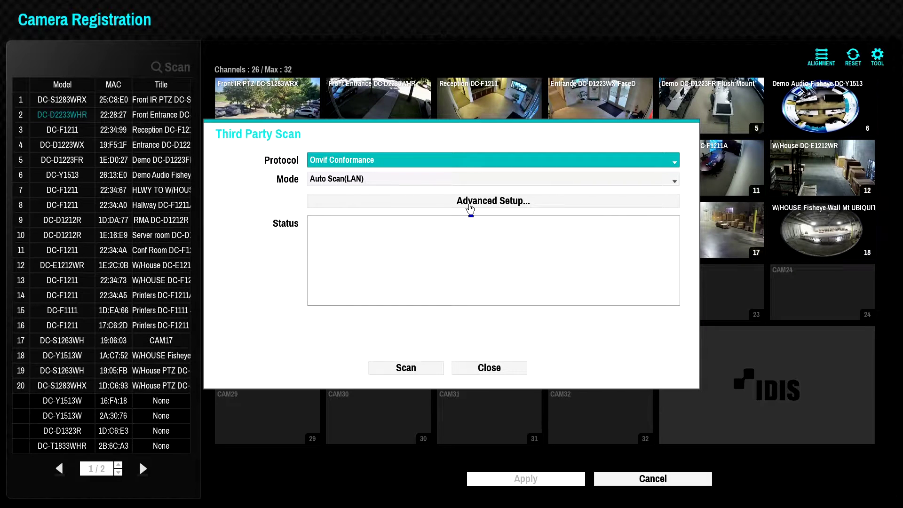
Review the network address types offered in the third-party scan's advanced setup, then leave that setup.
{"action": "left_click", "coordinate": [489, 202]}
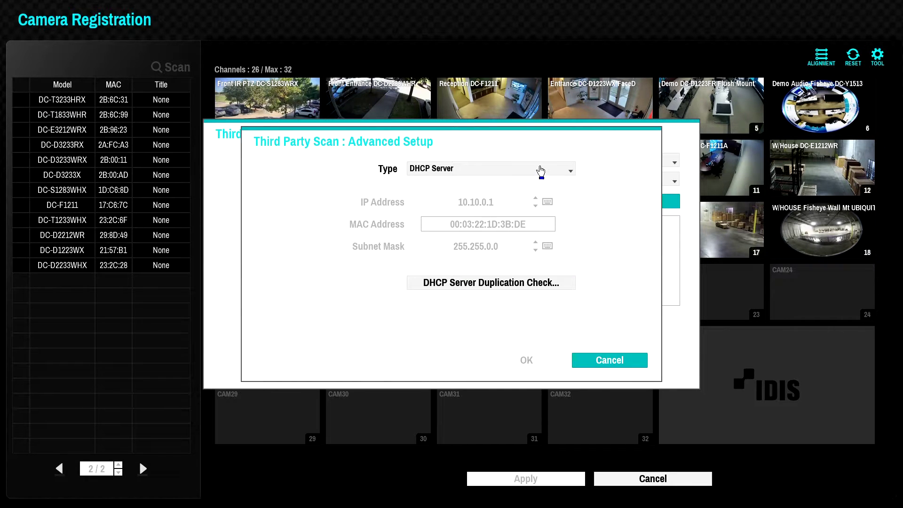
{"action": "left_click", "coordinate": [539, 171]}
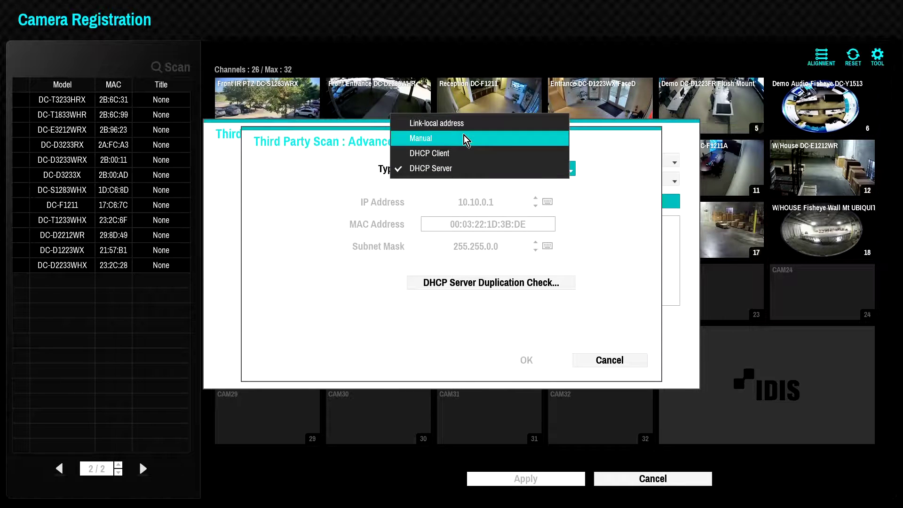
{"action": "left_click", "coordinate": [482, 170]}
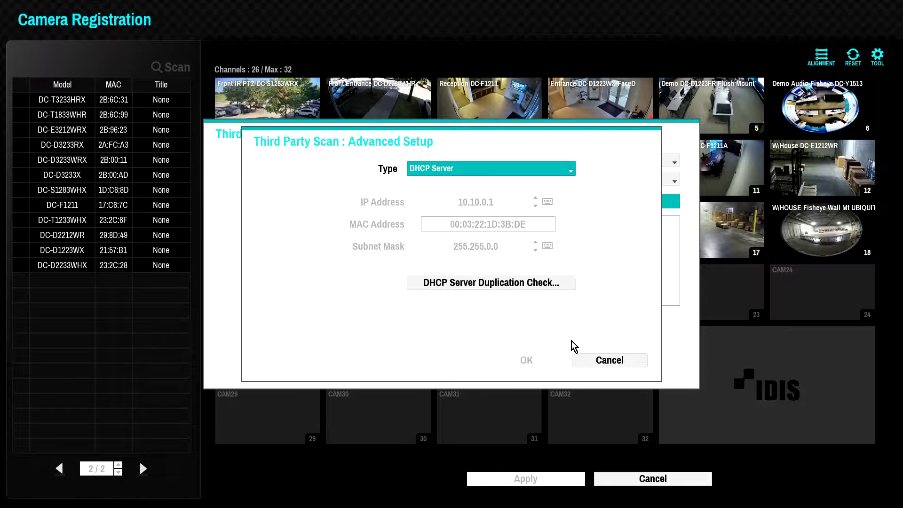
{"action": "left_click", "coordinate": [587, 361]}
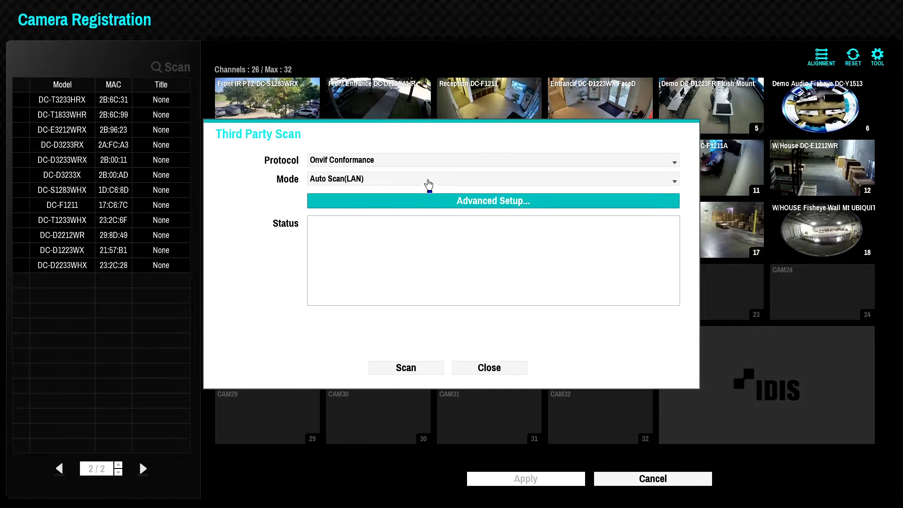
Set the third-party scan mode to IP Address Scan and the start address to 10.10.0.133.
{"action": "left_click", "coordinate": [429, 181]}
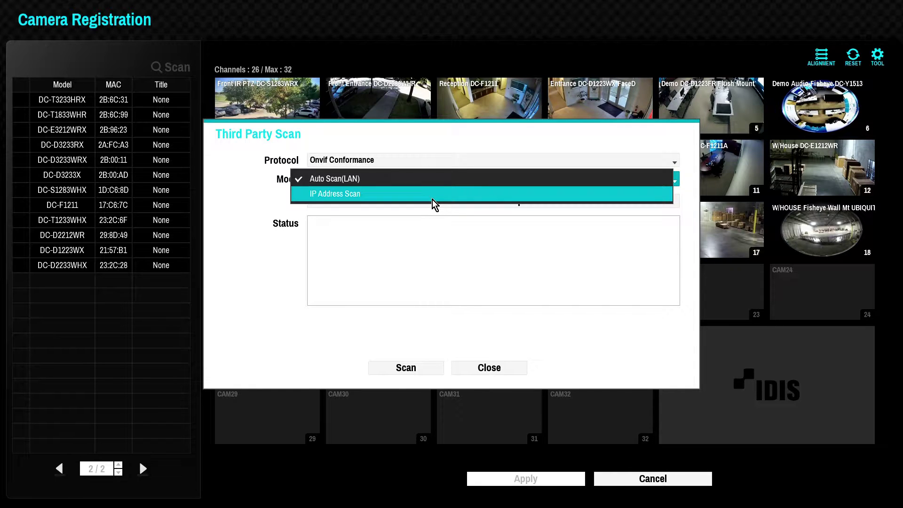
{"action": "left_click", "coordinate": [434, 194]}
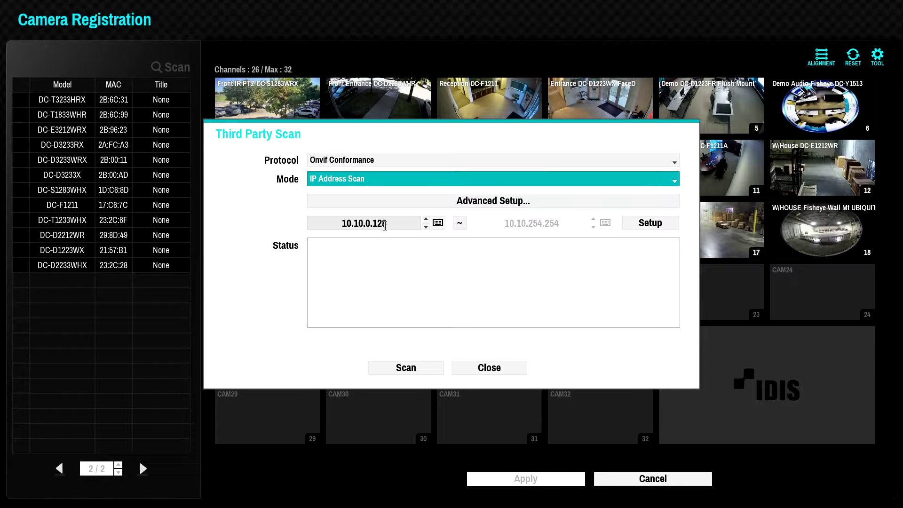
{"action": "left_click", "coordinate": [384, 220]}
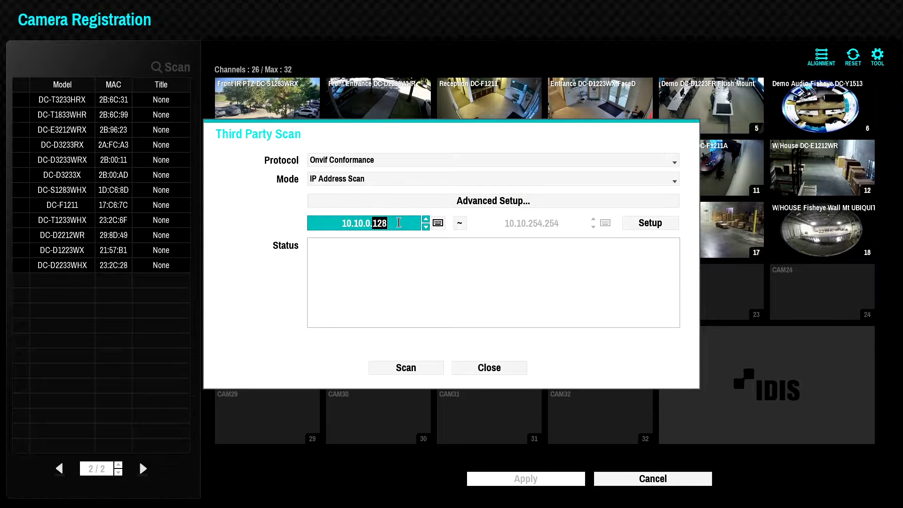
{"action": "left_click", "coordinate": [425, 219]}
{"action": "left_click", "coordinate": [426, 219]}
{"action": "left_click", "coordinate": [426, 219]}
Check the web port setup, then run the third-party scan and close its dialog.
{"action": "left_click", "coordinate": [649, 224]}
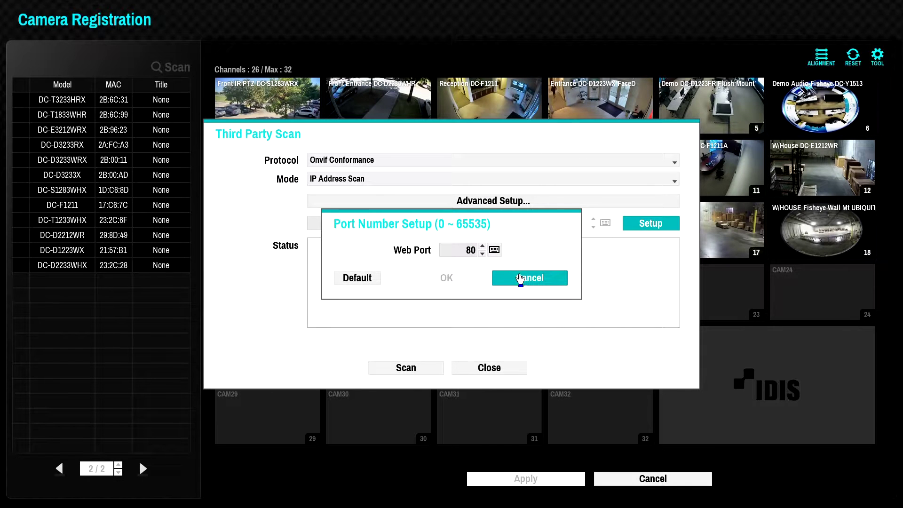
{"action": "left_click", "coordinate": [523, 279]}
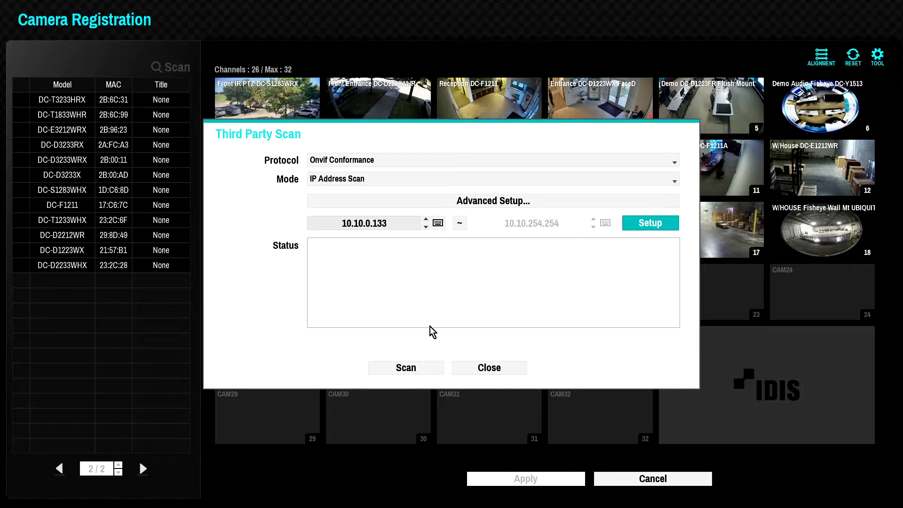
{"action": "left_click", "coordinate": [419, 372]}
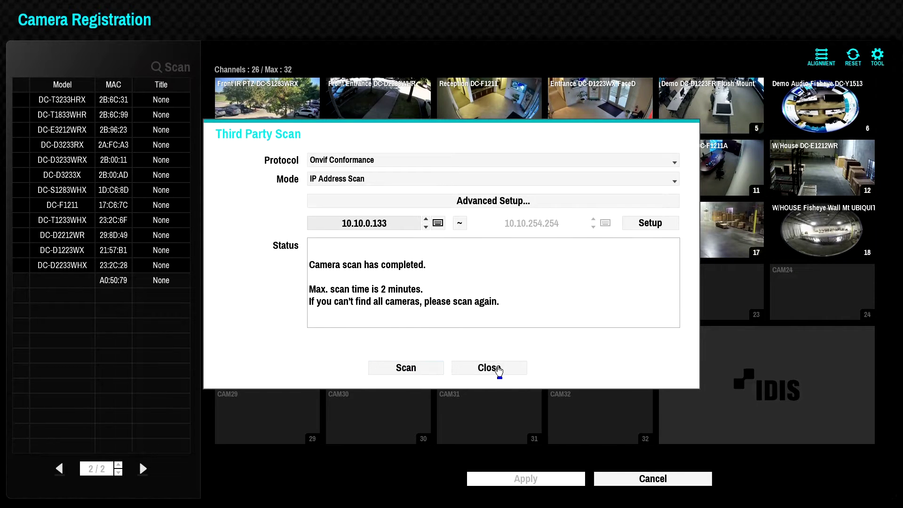
{"action": "left_click", "coordinate": [492, 370]}
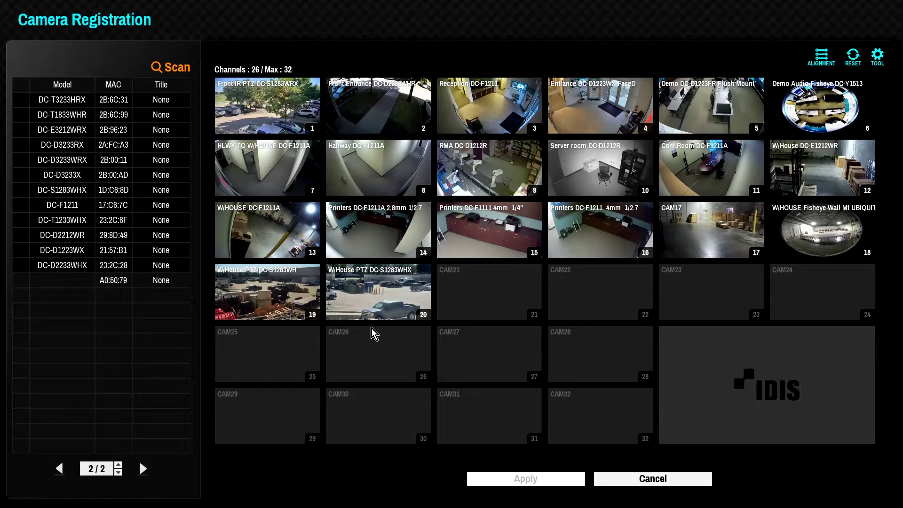
Assign the third-party camera with MAC A0:50:79 from the scan list to channel 21.
{"action": "right_click", "coordinate": [104, 284]}
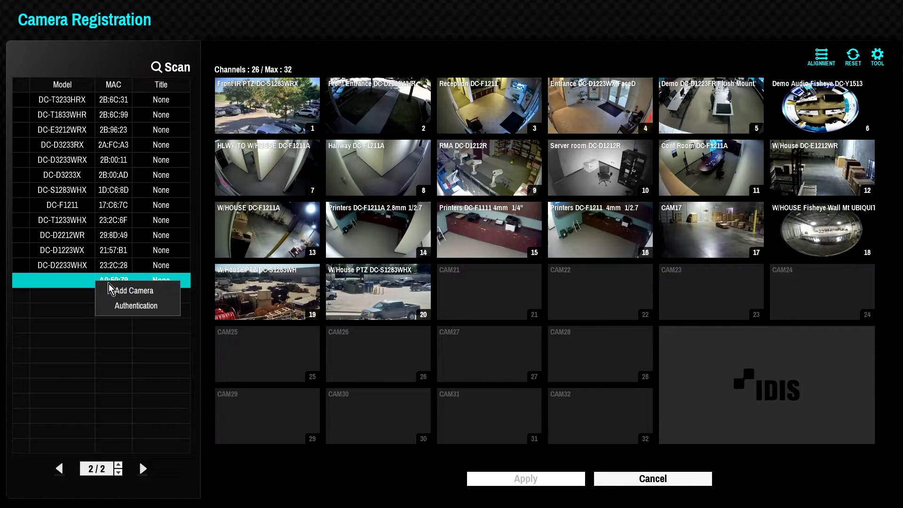
{"action": "left_click", "coordinate": [135, 291]}
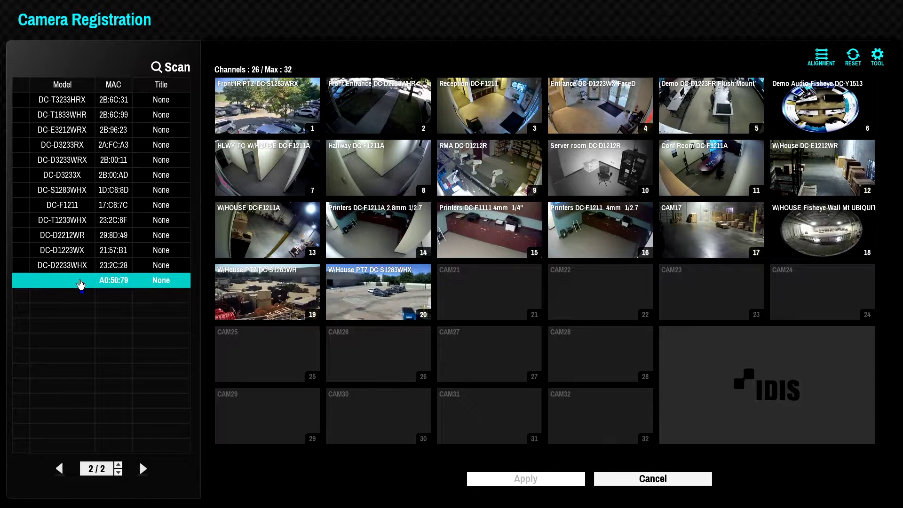
{"action": "left_click_drag", "start_coordinate": [81, 284], "coordinate": [476, 299]}
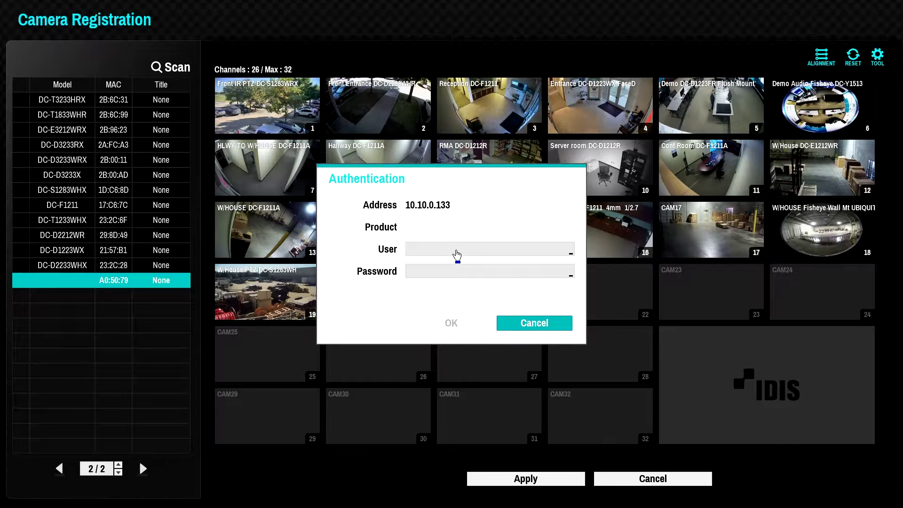
Authenticate the camera at 10.10.0.133 with its user name and password, then apply the camera registration.
{"action": "left_click", "coordinate": [454, 251]}
{"action": "left_click", "coordinate": [375, 261]}
{"action": "left_click", "coordinate": [406, 261]}
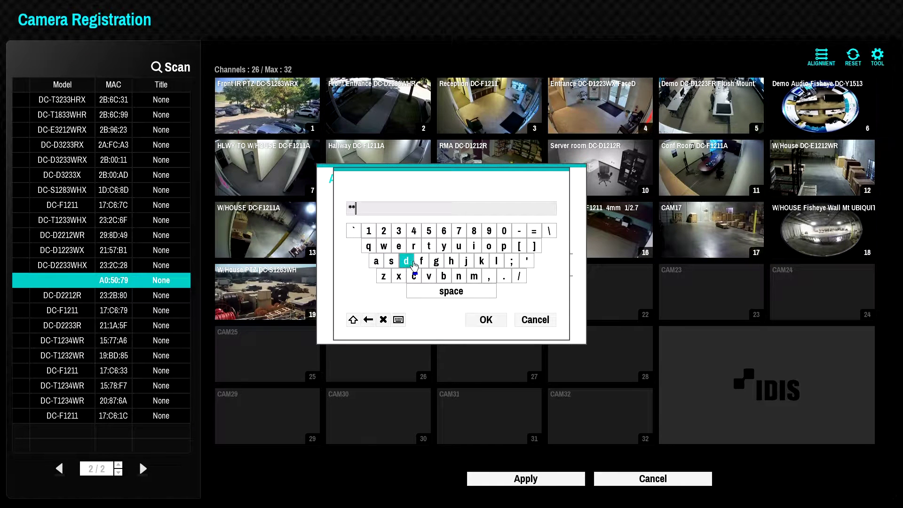
{"action": "left_click", "coordinate": [474, 276]}
{"action": "left_click", "coordinate": [472, 247]}
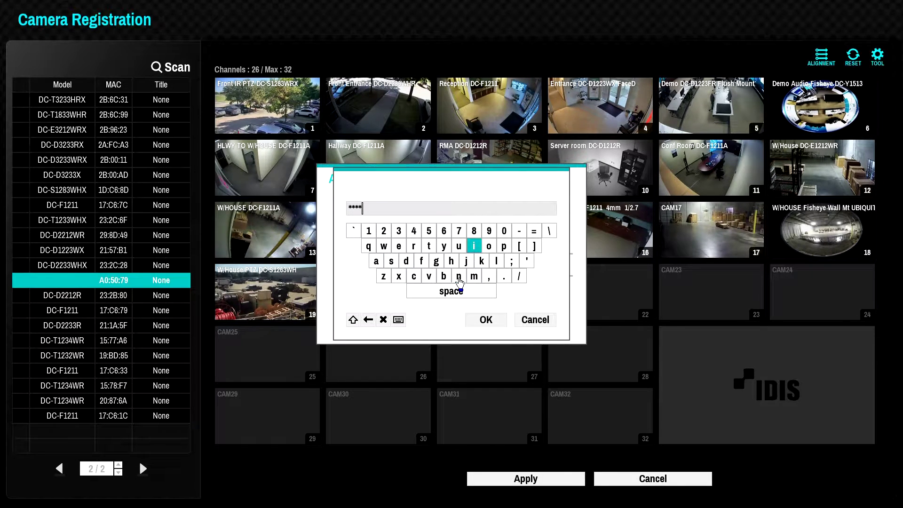
{"action": "left_click", "coordinate": [459, 276]}
{"action": "left_click", "coordinate": [486, 320]}
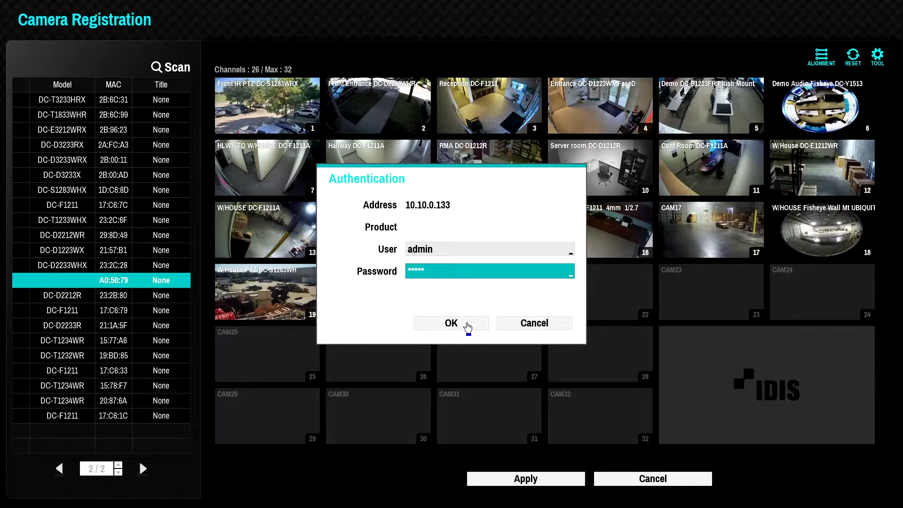
{"action": "left_click", "coordinate": [467, 325]}
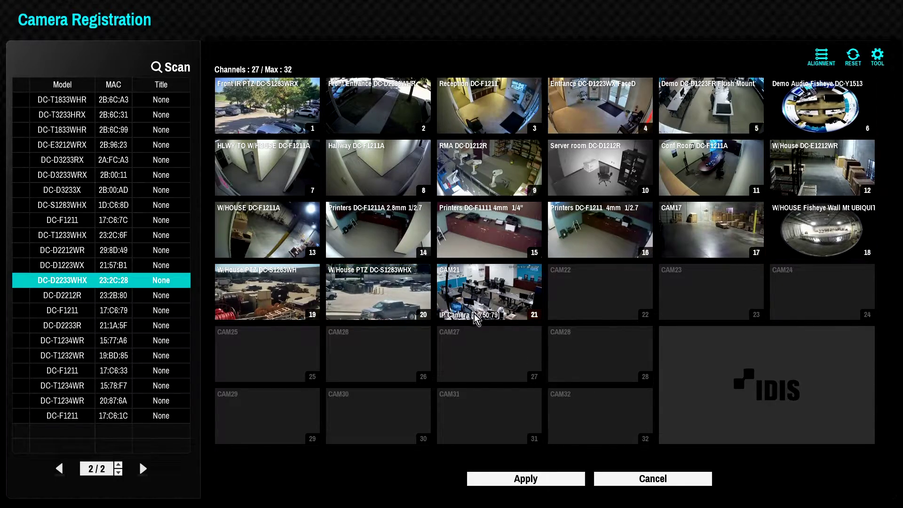
{"action": "left_click", "coordinate": [524, 478]}
Look up the camera information of CAM21 in the live view, then close it.
{"action": "right_click", "coordinate": [101, 424]}
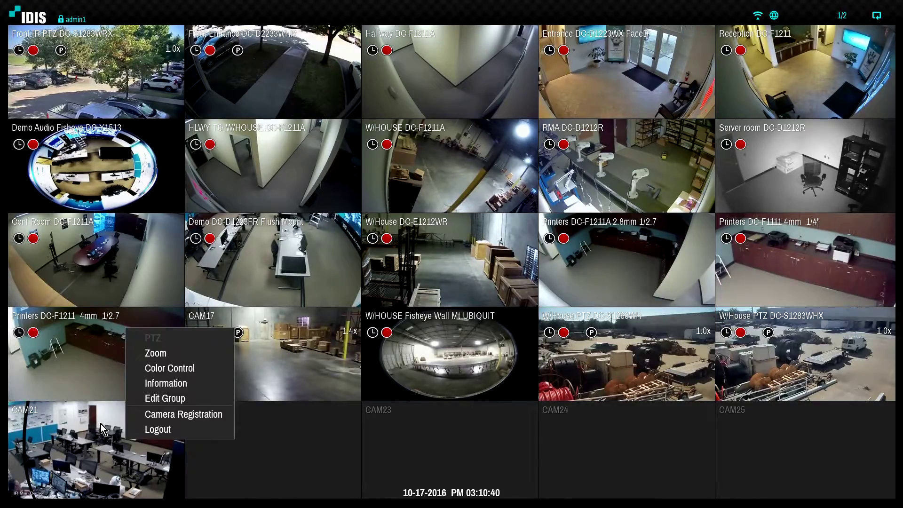
{"action": "left_click", "coordinate": [100, 424]}
{"action": "right_click", "coordinate": [98, 408]}
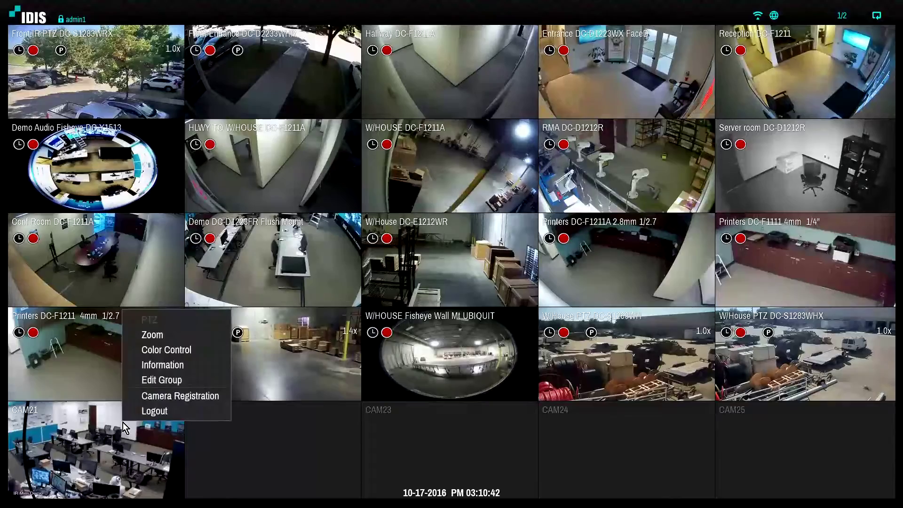
{"action": "left_click", "coordinate": [163, 371]}
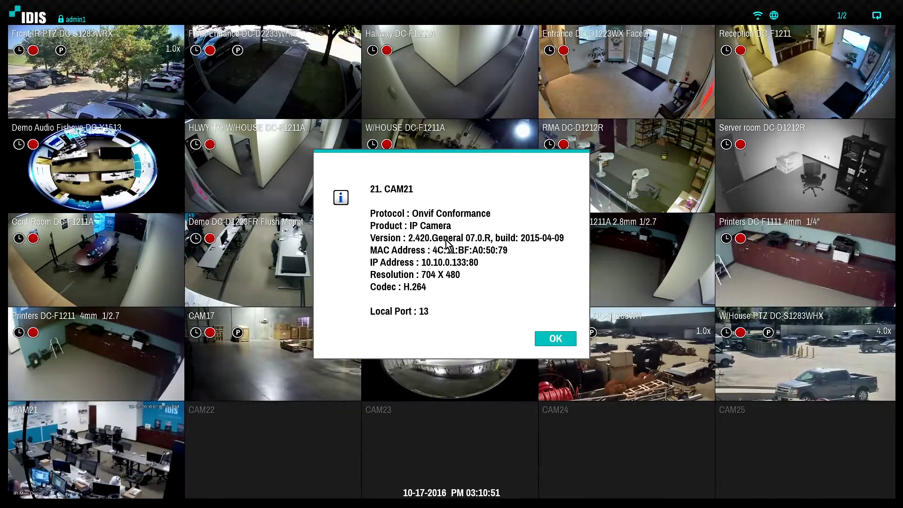
{"action": "left_click", "coordinate": [543, 340]}
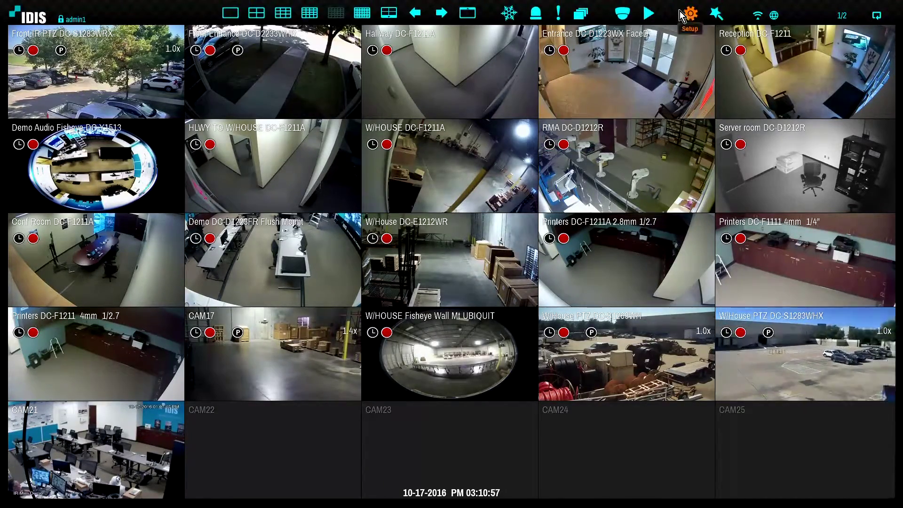
In the camera stream setup, set the Live 2 frame rate of channel 21 (CAM21) to 5 ips and apply it.
{"action": "left_click", "coordinate": [681, 14]}
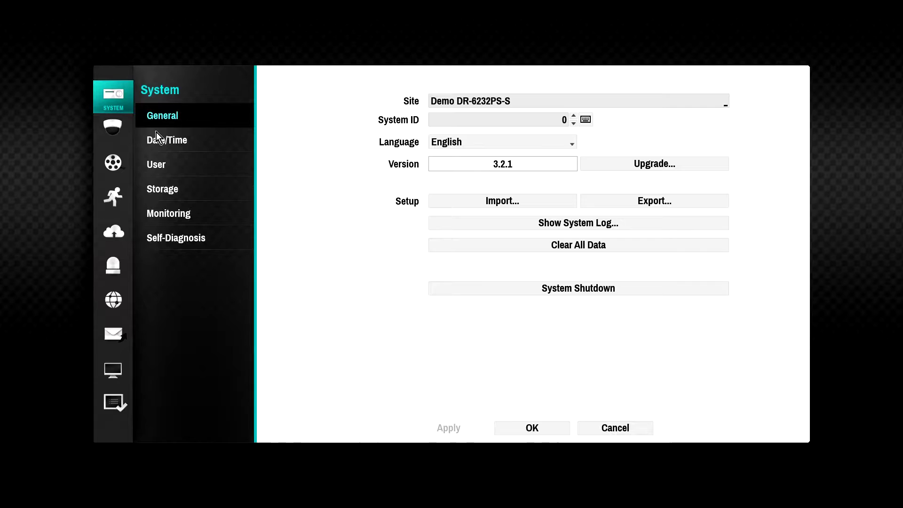
{"action": "left_click", "coordinate": [114, 139]}
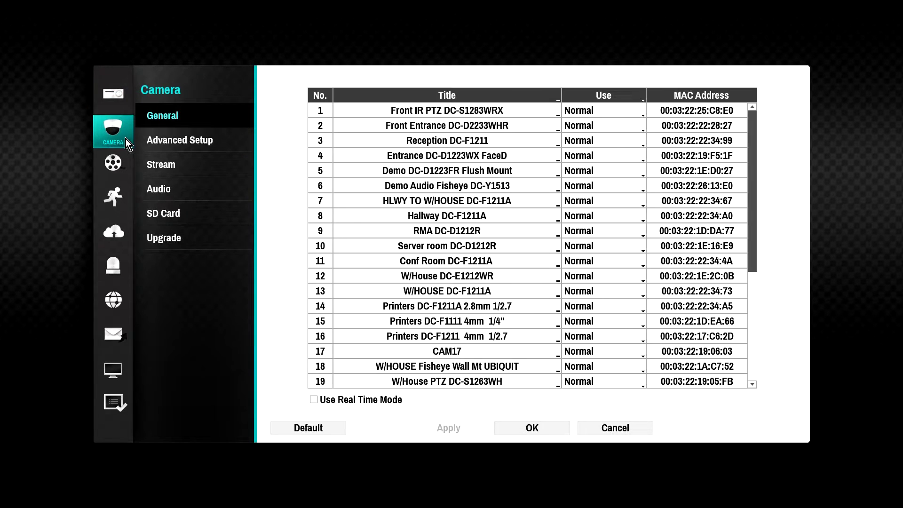
{"action": "left_click", "coordinate": [172, 167]}
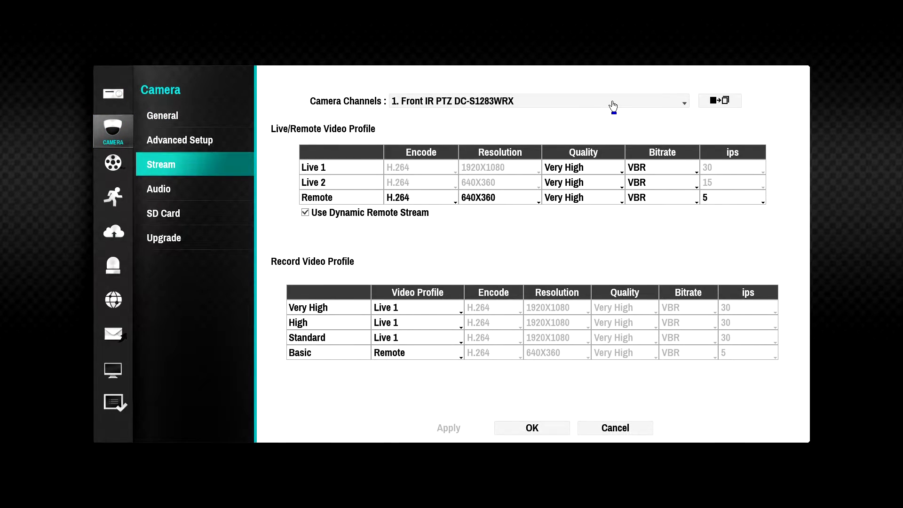
{"action": "left_click", "coordinate": [613, 108]}
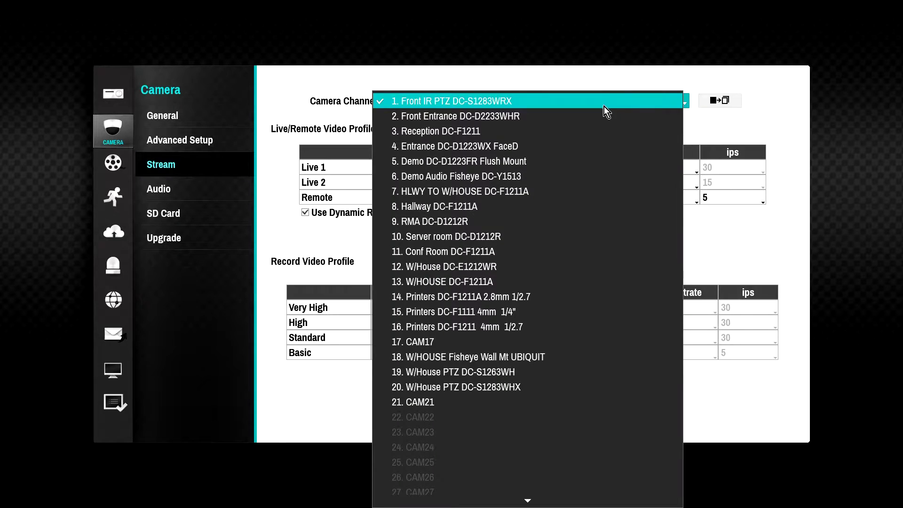
{"action": "left_click", "coordinate": [502, 402]}
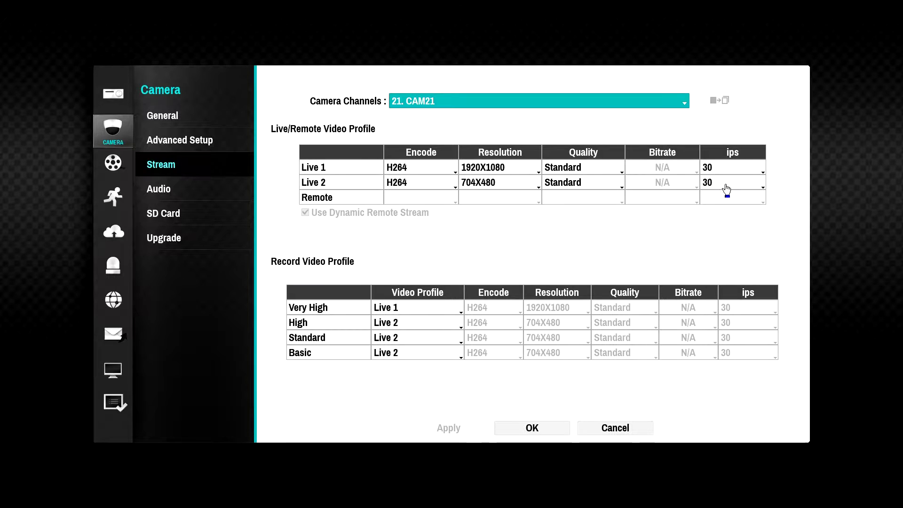
{"action": "left_click", "coordinate": [722, 190]}
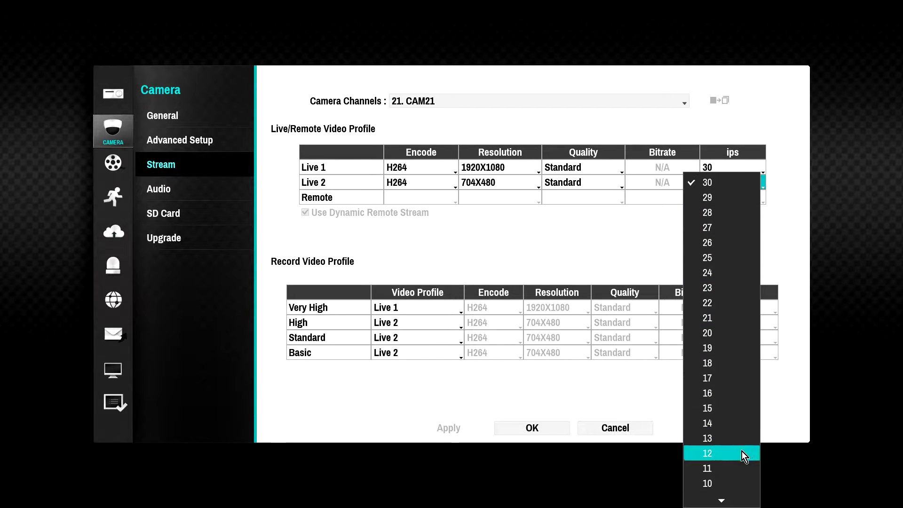
{"action": "scroll", "coordinate": [734, 486], "scroll_direction": "down", "scroll_amount": 5}
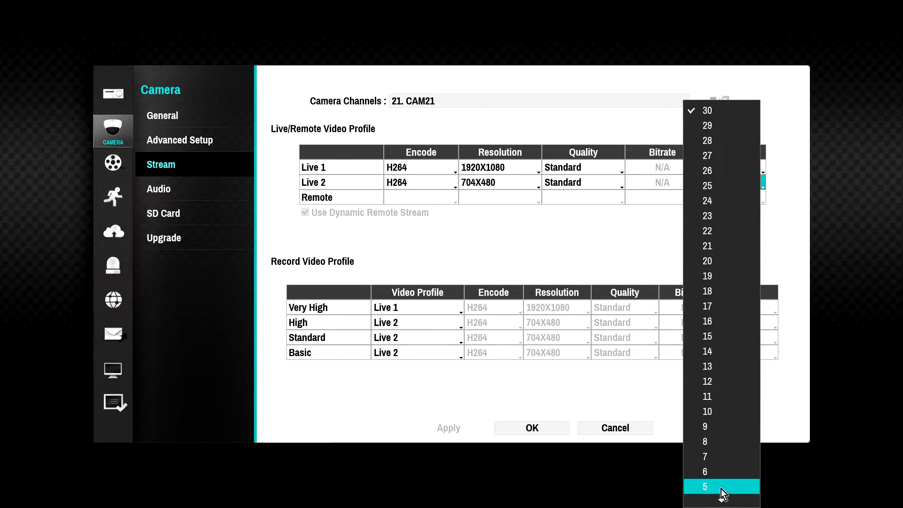
{"action": "left_click", "coordinate": [725, 487]}
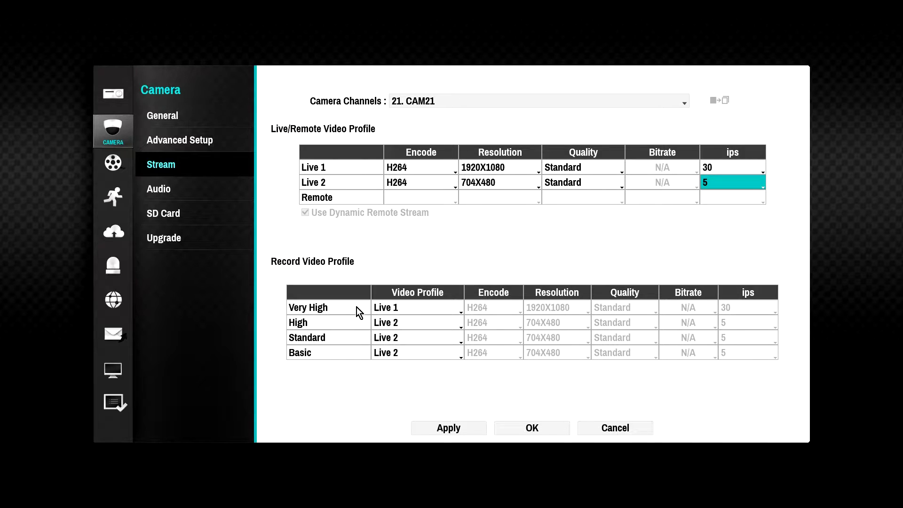
{"action": "left_click", "coordinate": [409, 311]}
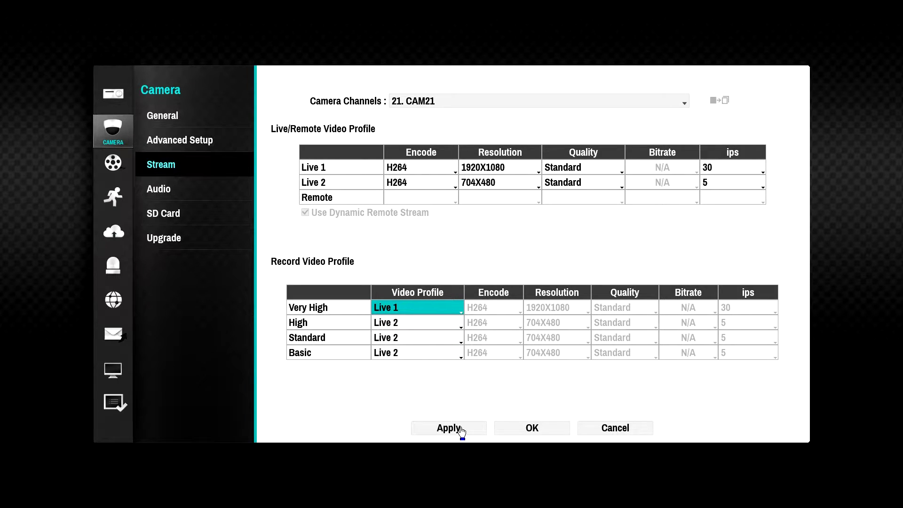
{"action": "left_click", "coordinate": [461, 429]}
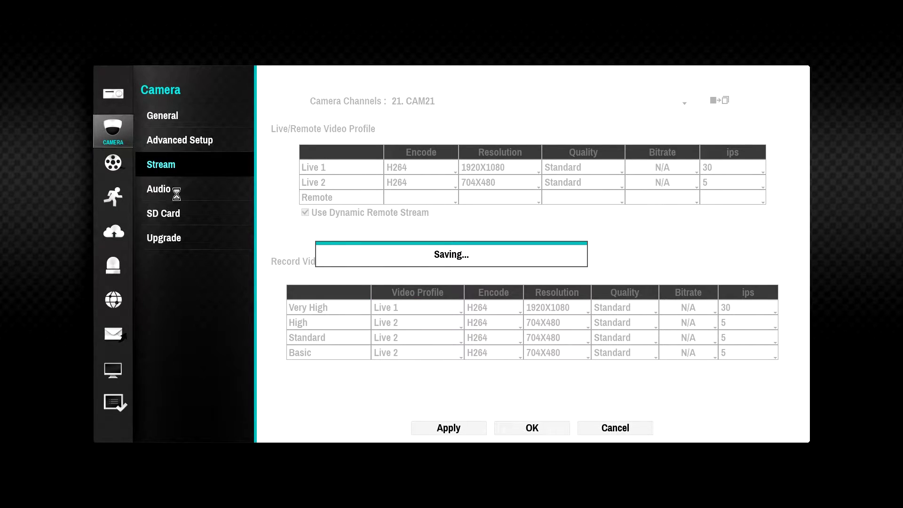
In the recording schedule, set the Time video profile of schedule 2 for channel 21 to Standard and apply the change.
{"action": "left_click", "coordinate": [115, 163]}
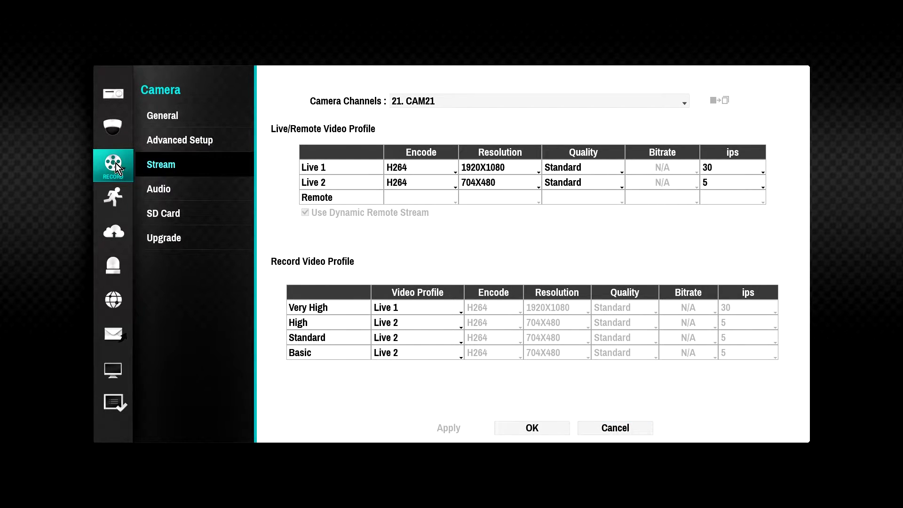
{"action": "left_click", "coordinate": [185, 147]}
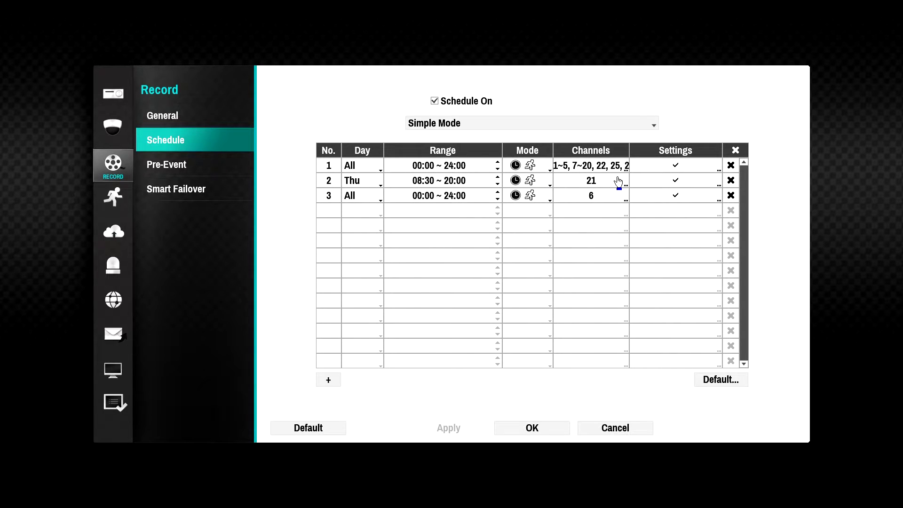
{"action": "left_click", "coordinate": [695, 189]}
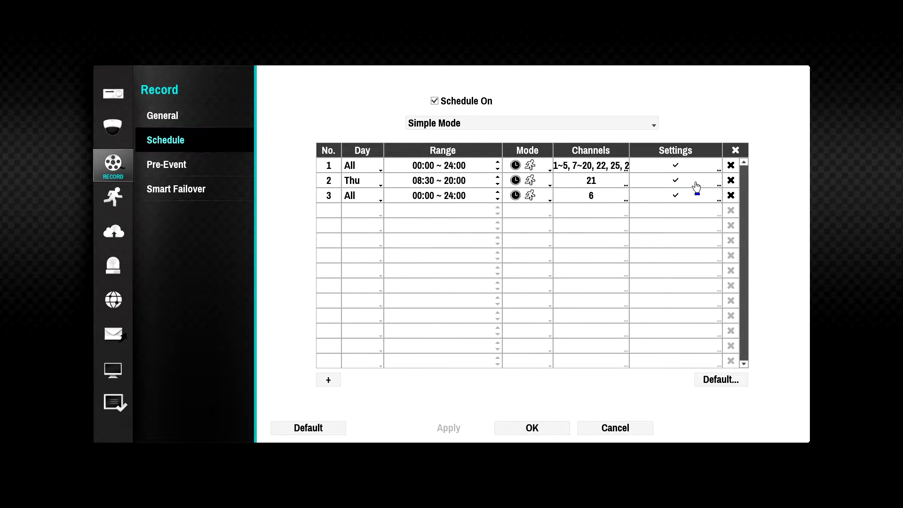
{"action": "left_click", "coordinate": [583, 267]}
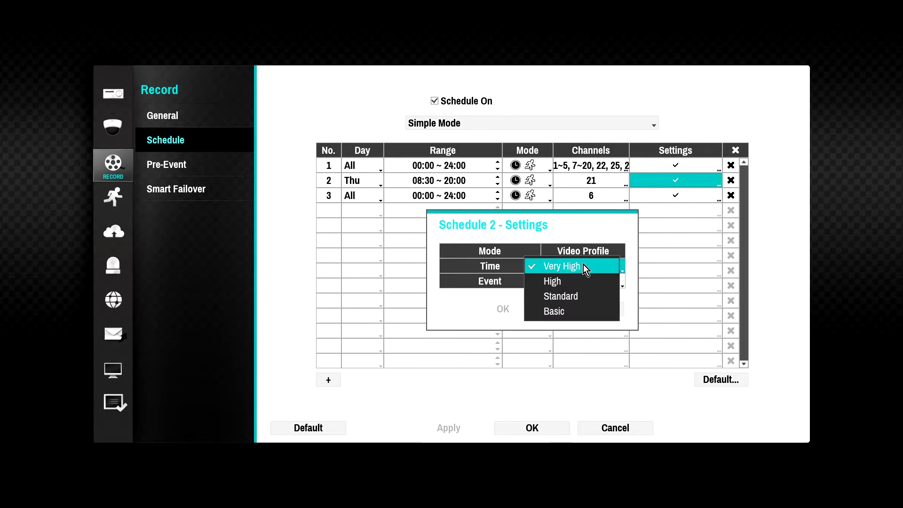
{"action": "left_click", "coordinate": [583, 301]}
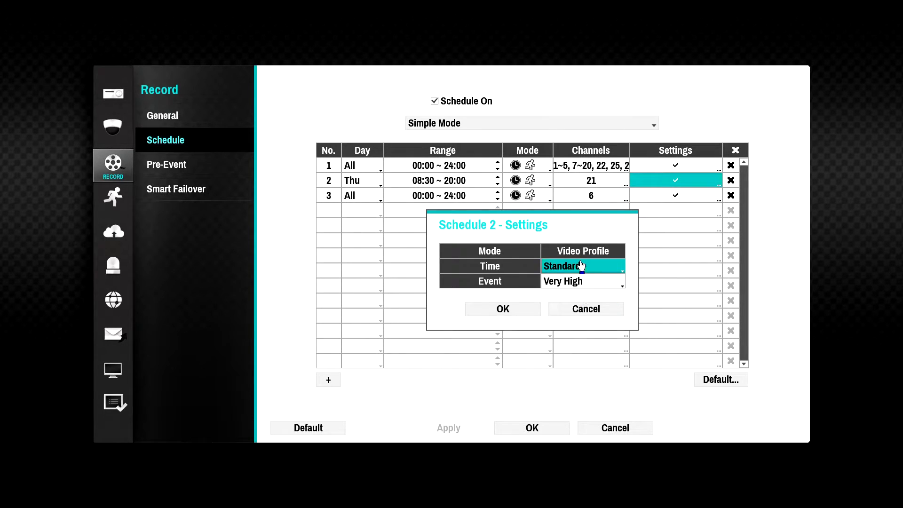
{"action": "left_click", "coordinate": [507, 311]}
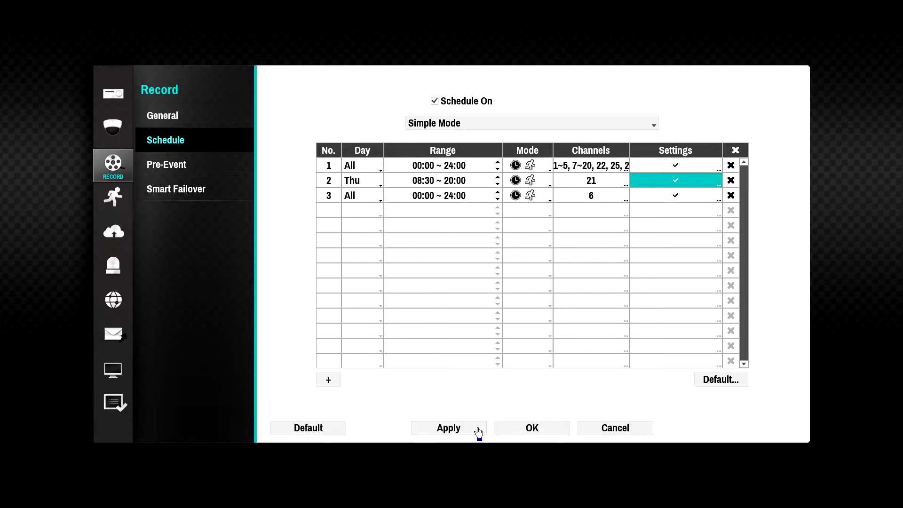
{"action": "left_click", "coordinate": [478, 432]}
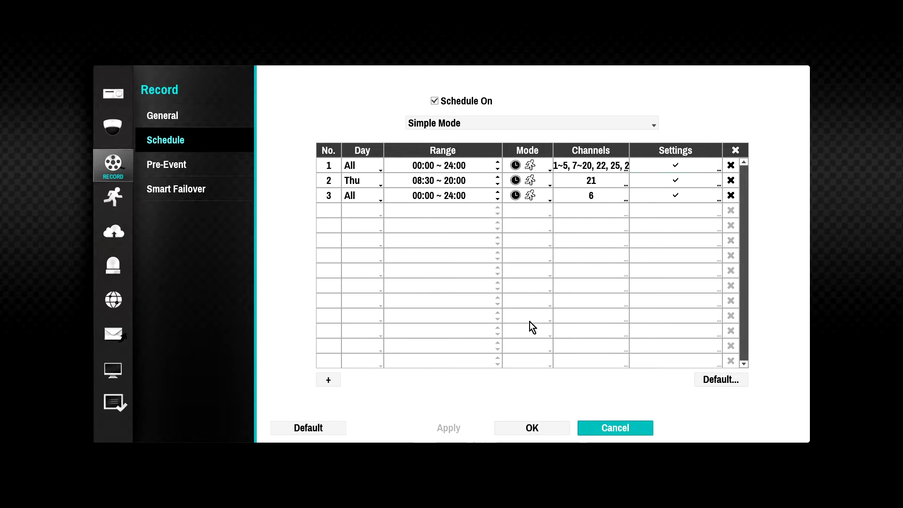
Check the motion detection event settings for channel 21, then close the setup.
{"action": "left_click", "coordinate": [126, 194]}
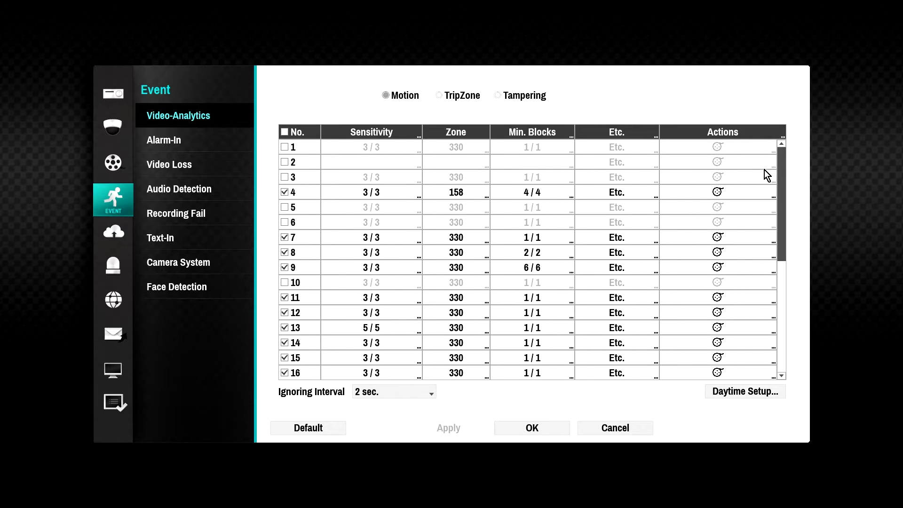
{"action": "left_click_drag", "start_coordinate": [781, 181], "coordinate": [766, 338]}
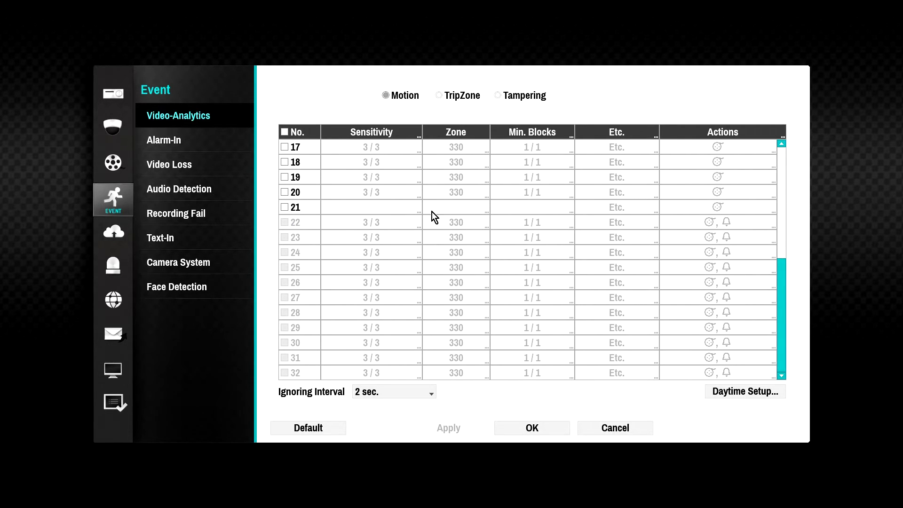
{"action": "left_click", "coordinate": [543, 432]}
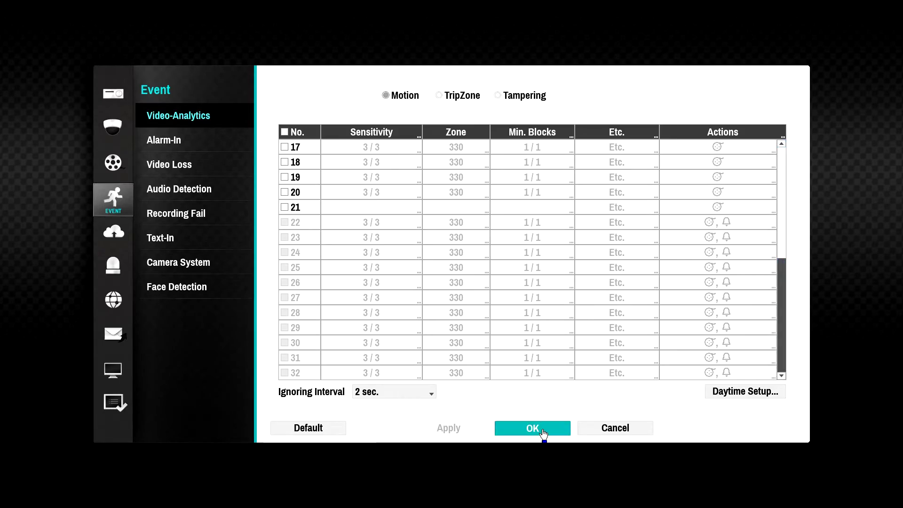